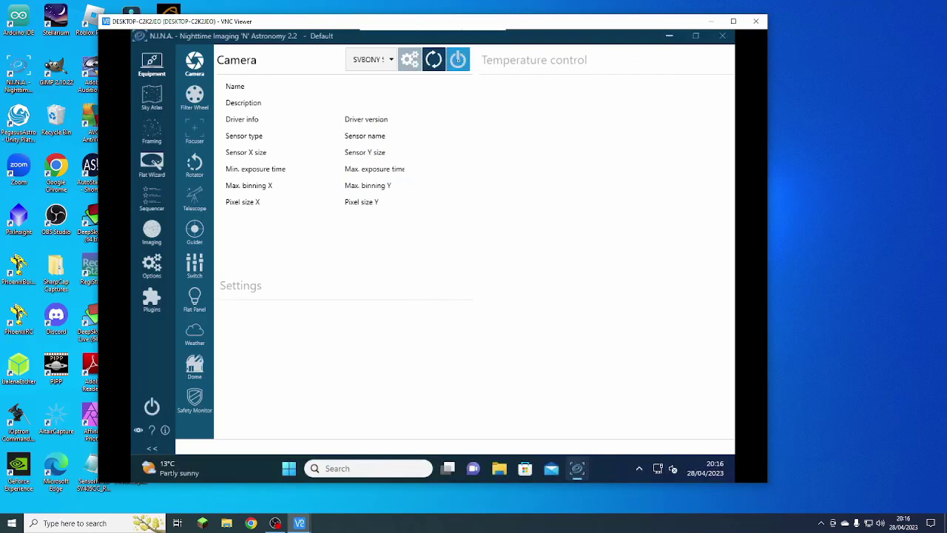
Connect the SVBONY SV405CC camera, start cooling it toward −5 °C, and bring up the Flat Wizard.
click(458, 59)
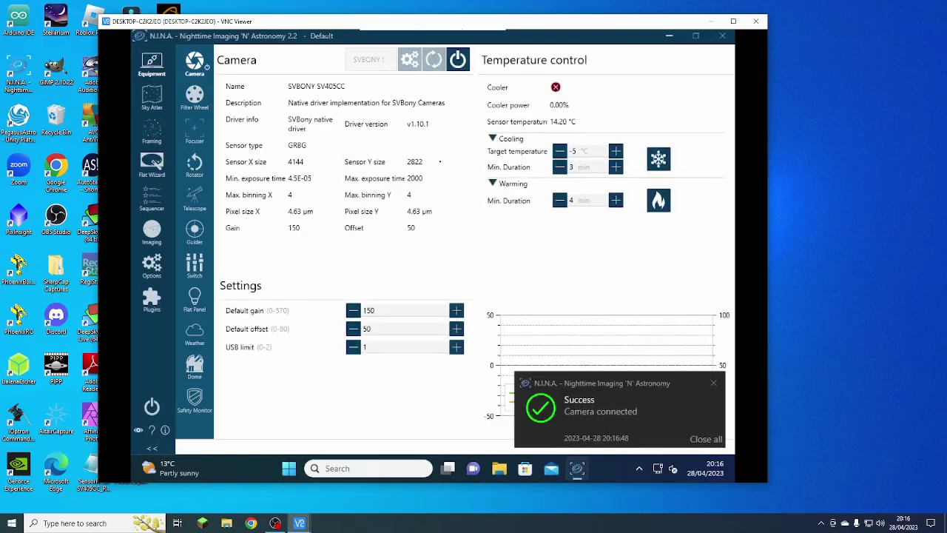
click(659, 158)
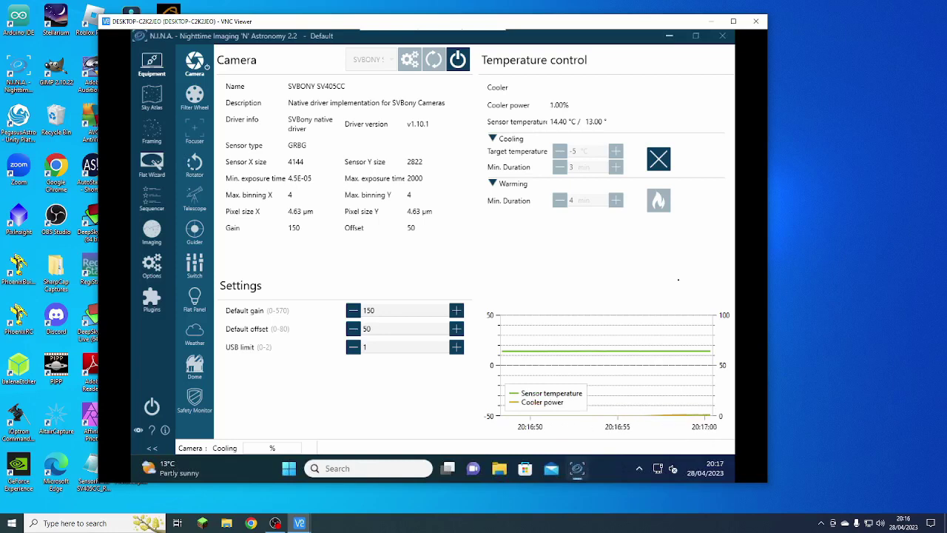
click(156, 162)
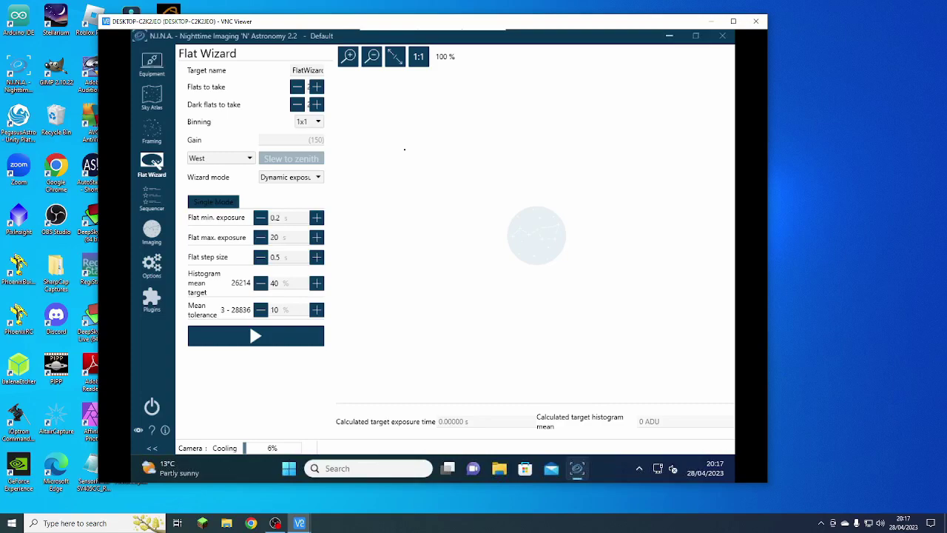
Check the camera's advanced settings and cooling status, then start a Flat Wizard run, which fails as too dim (mean 3,300).
click(151, 265)
click(251, 106)
click(151, 63)
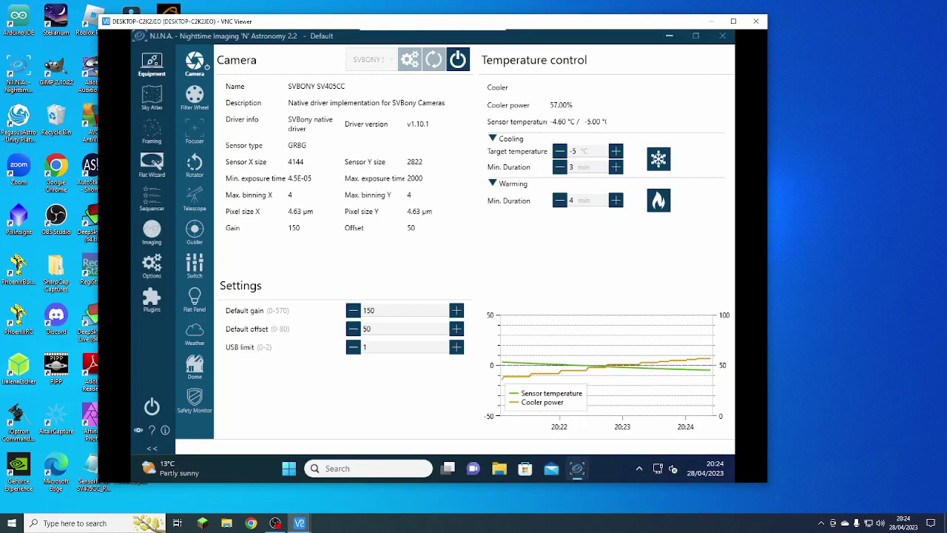
click(153, 161)
click(228, 336)
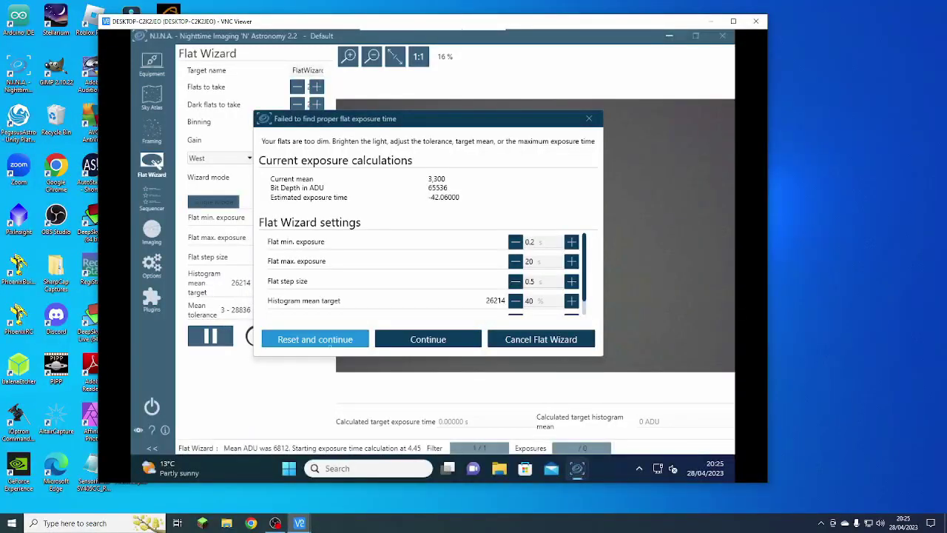
Dismiss the too-dim flats warning and restart the Flat Wizard capture.
click(541, 339)
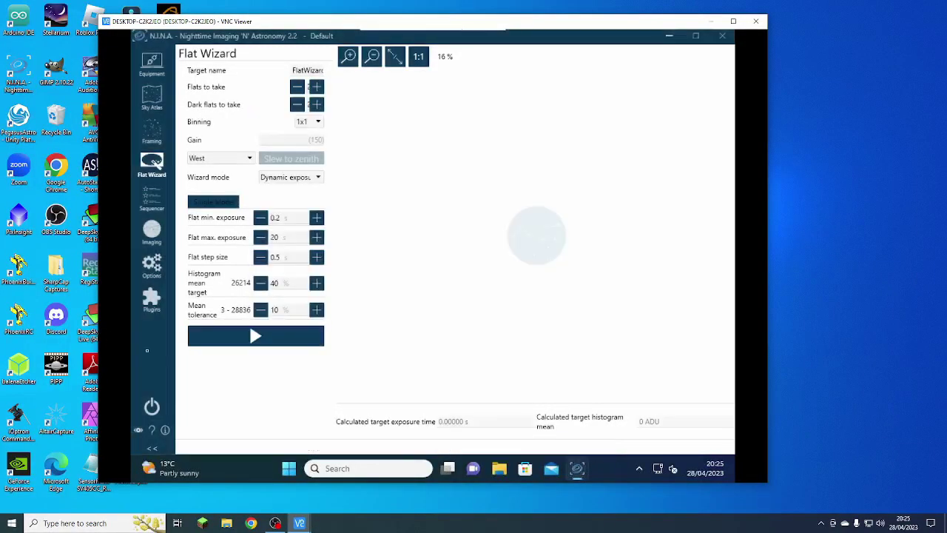
click(242, 336)
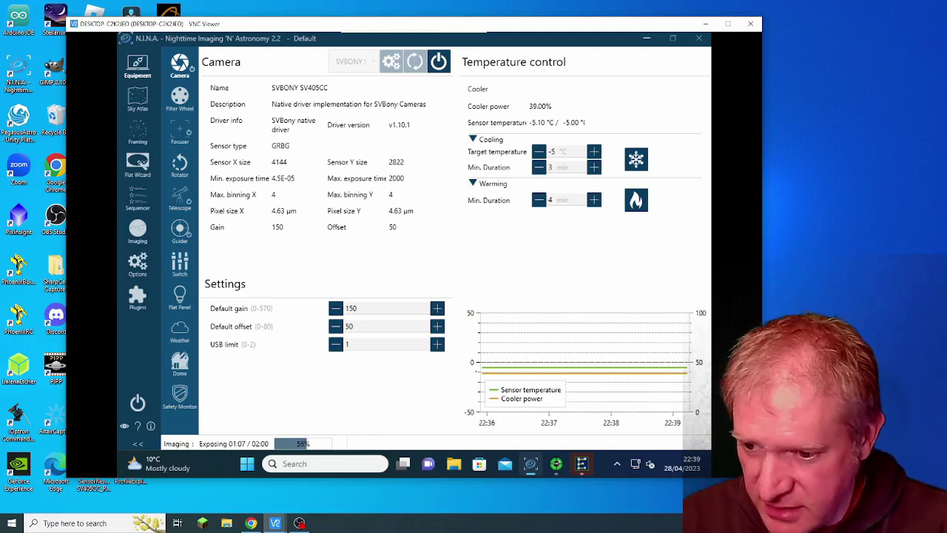
click(556, 463)
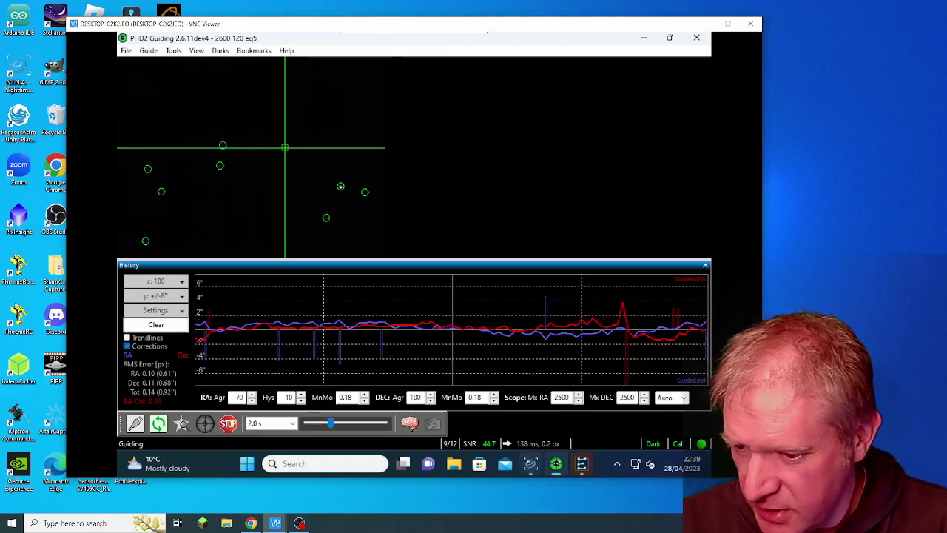
Return to N.I.N.A. and bring up the sequence containing the M81 targets.
click(531, 464)
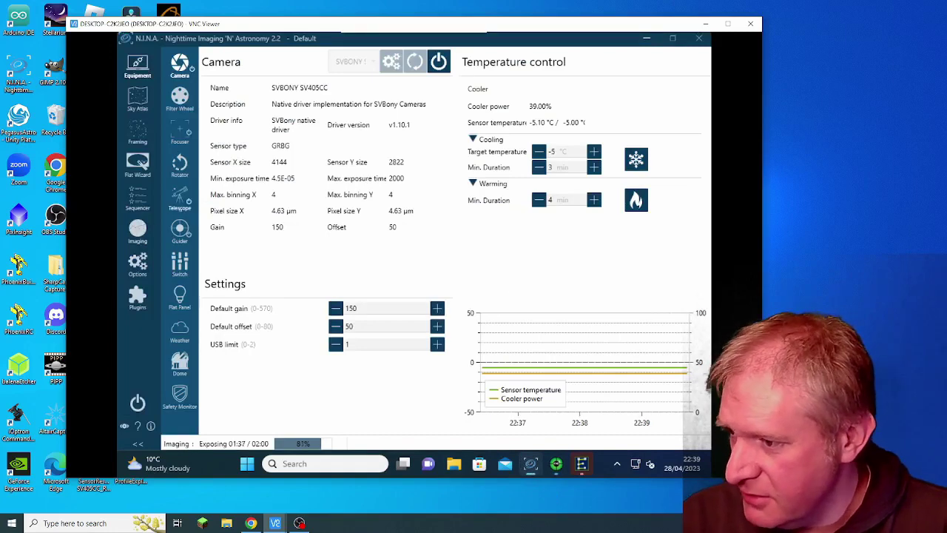
click(137, 199)
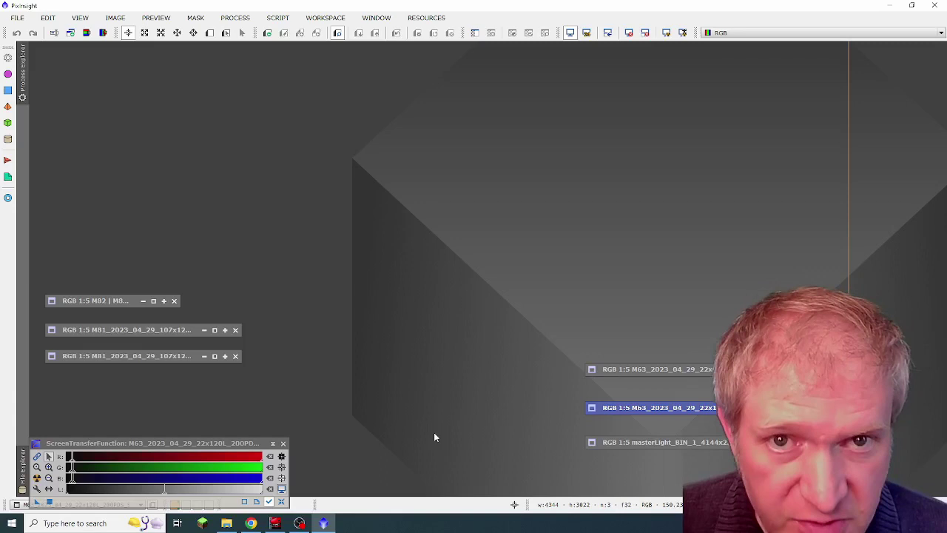
double_click(82, 357)
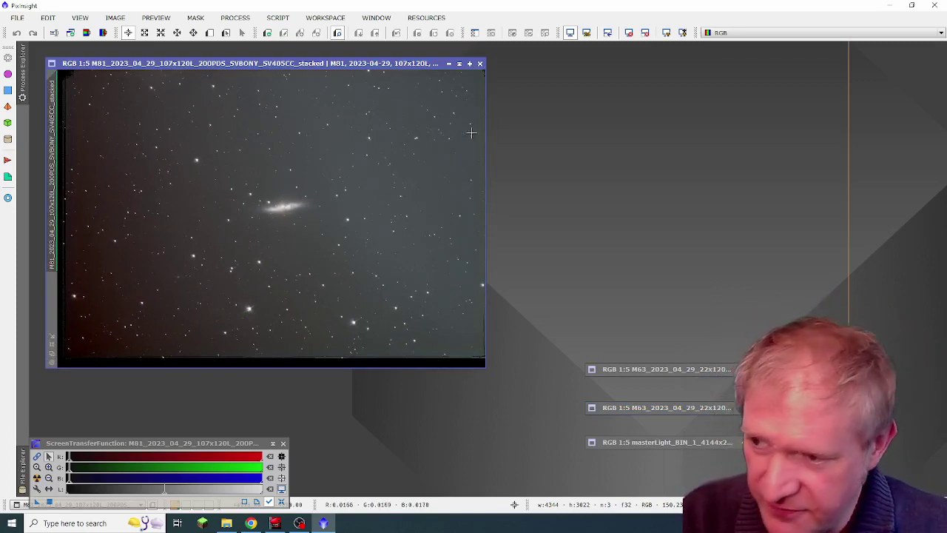
click(459, 65)
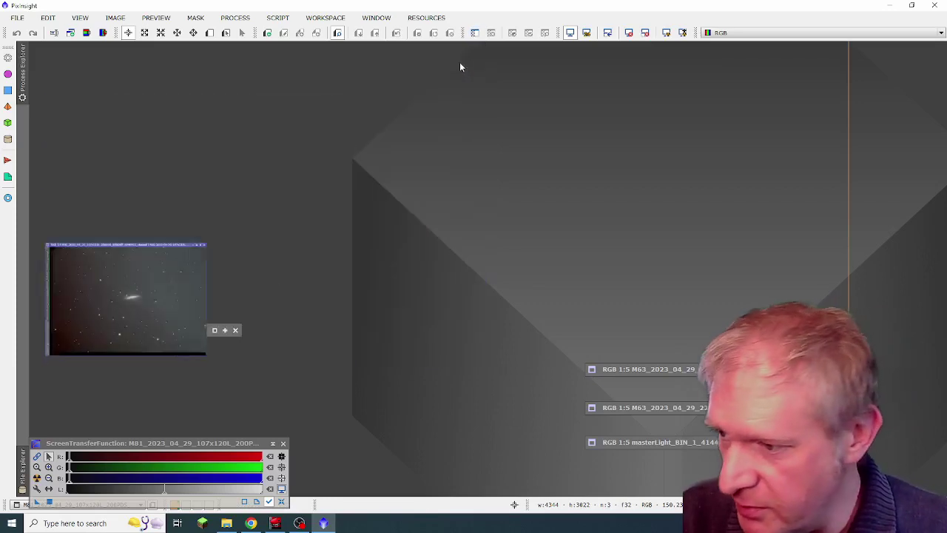
double_click(159, 330)
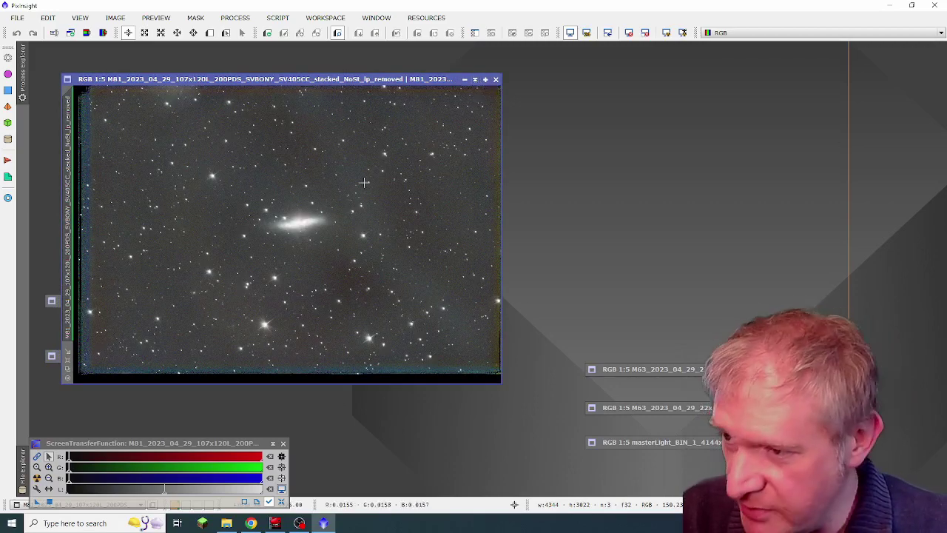
click(479, 80)
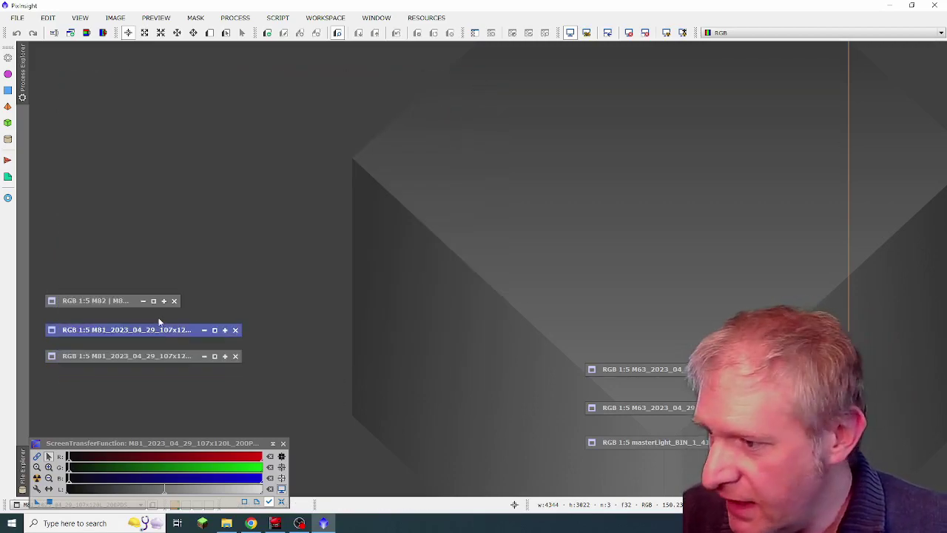
double_click(123, 302)
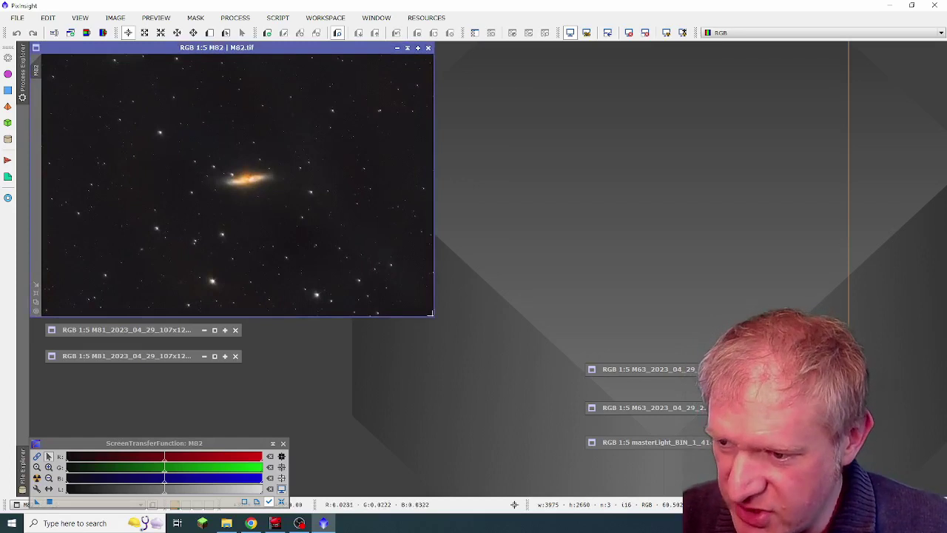
drag(434, 316, 643, 486)
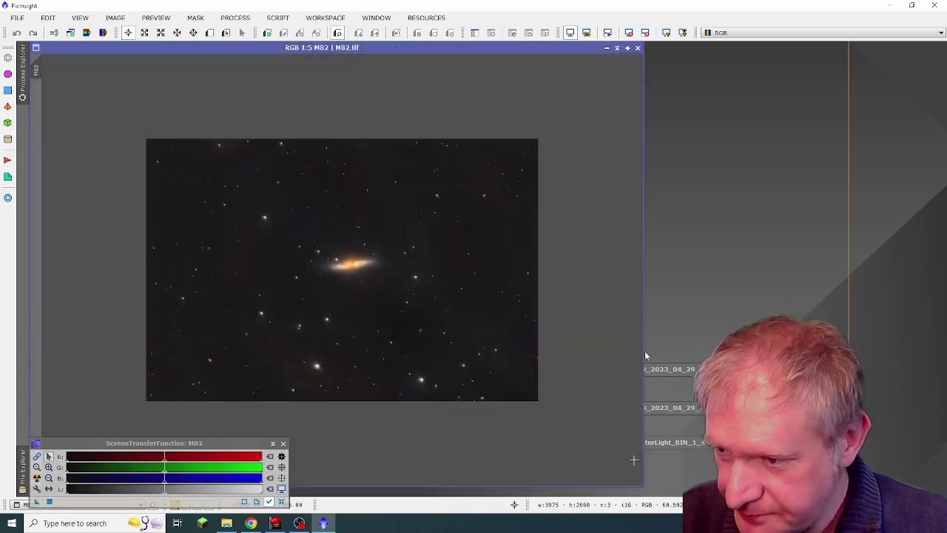
click(145, 34)
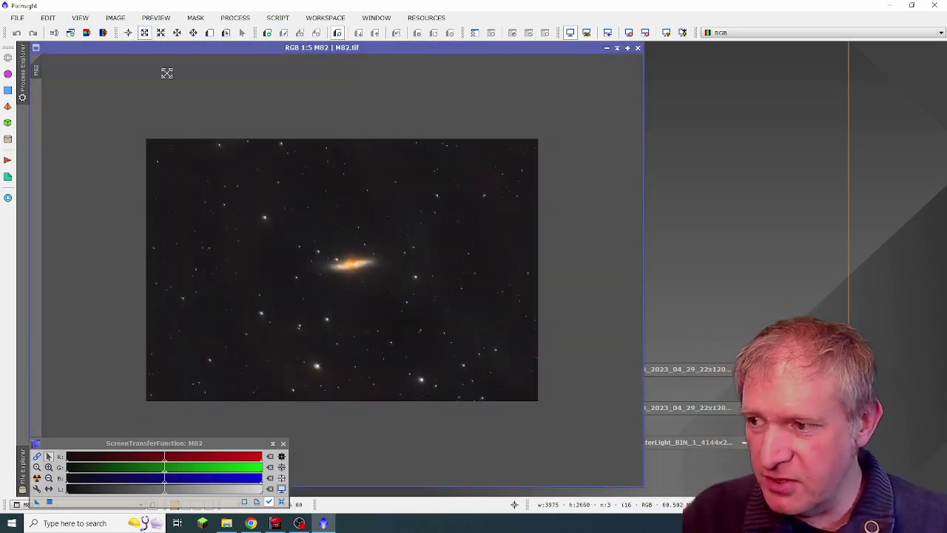
click(274, 249)
click(275, 251)
click(275, 251)
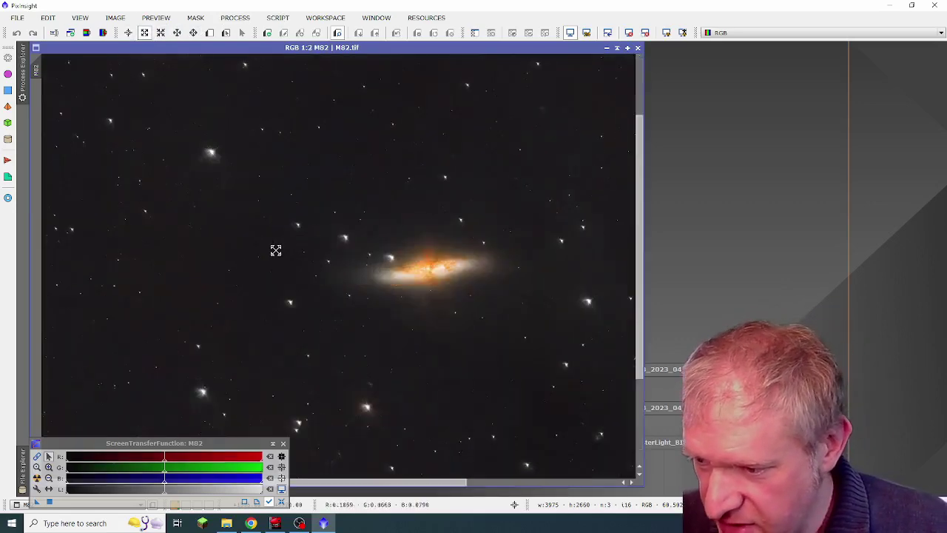
click(226, 157)
click(200, 141)
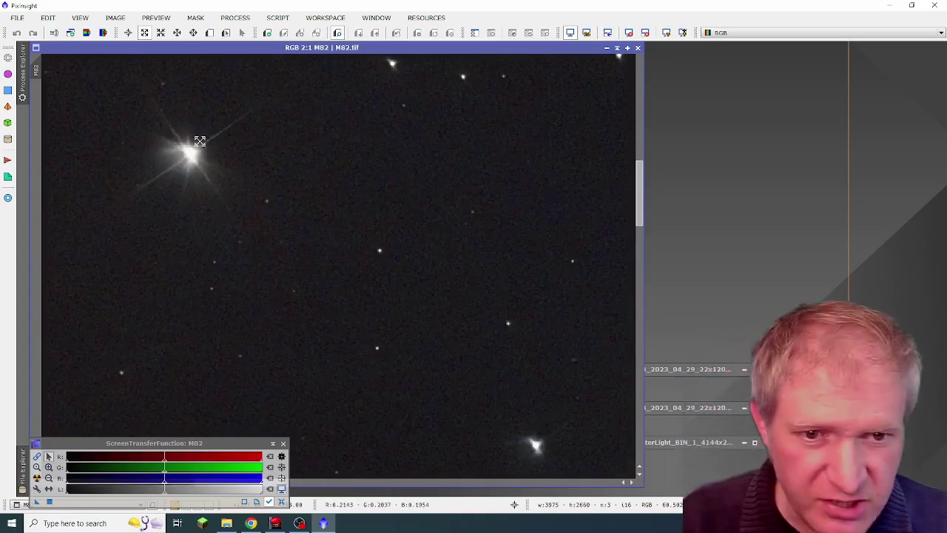
click(377, 331)
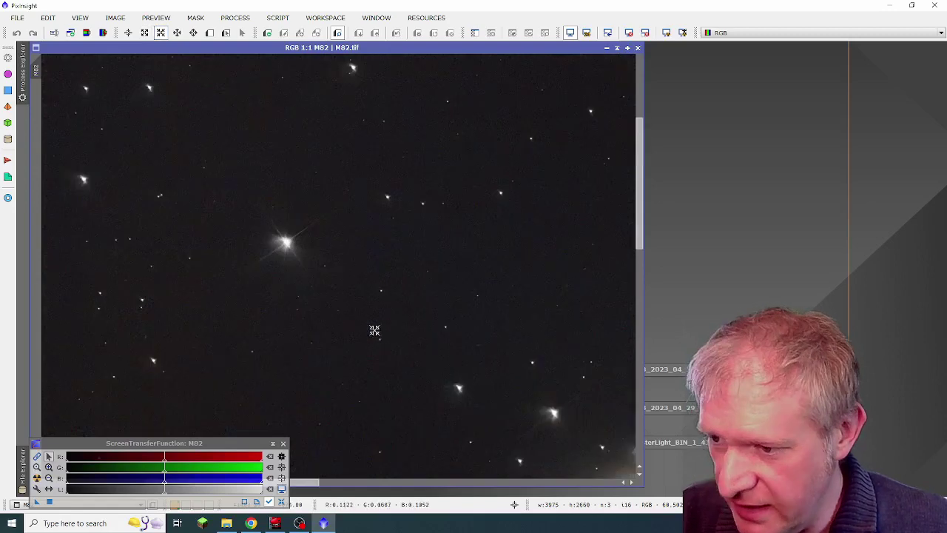
click(366, 273)
click(480, 296)
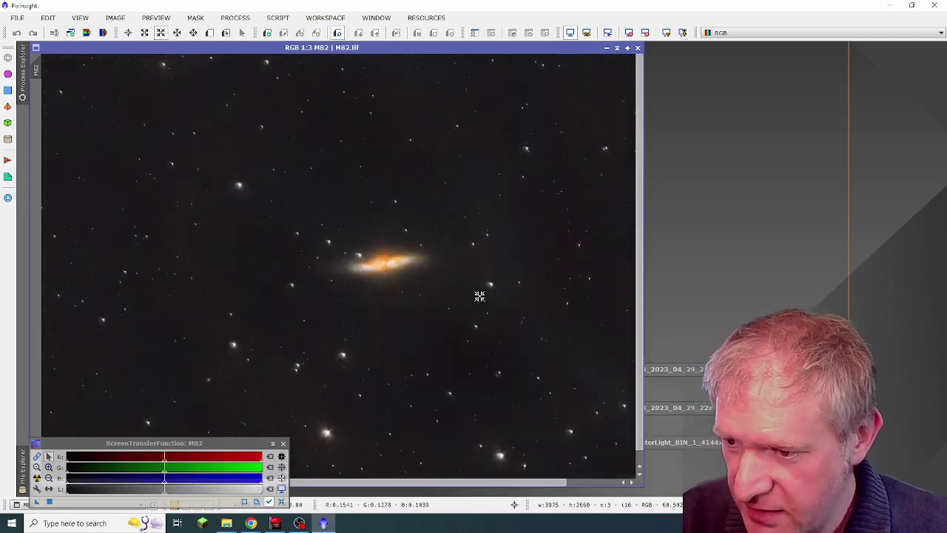
click(480, 296)
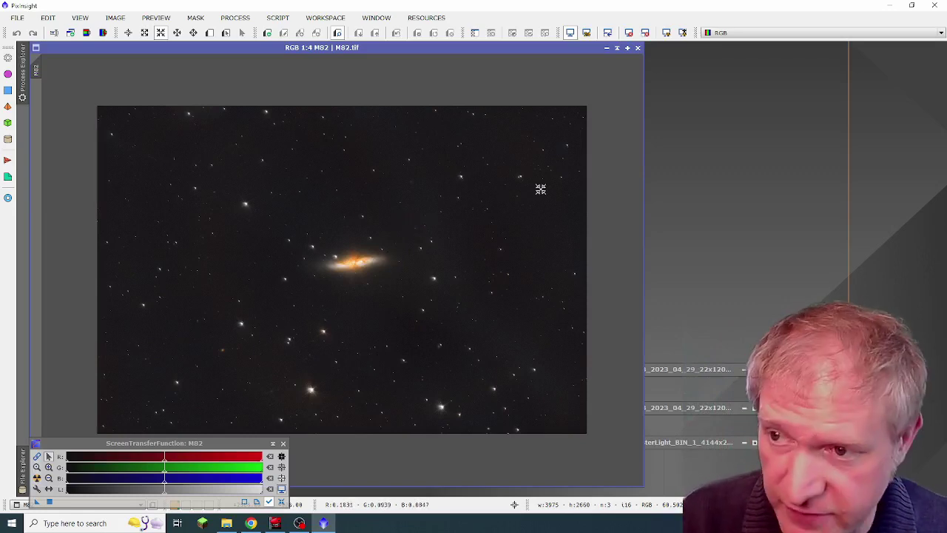
click(608, 48)
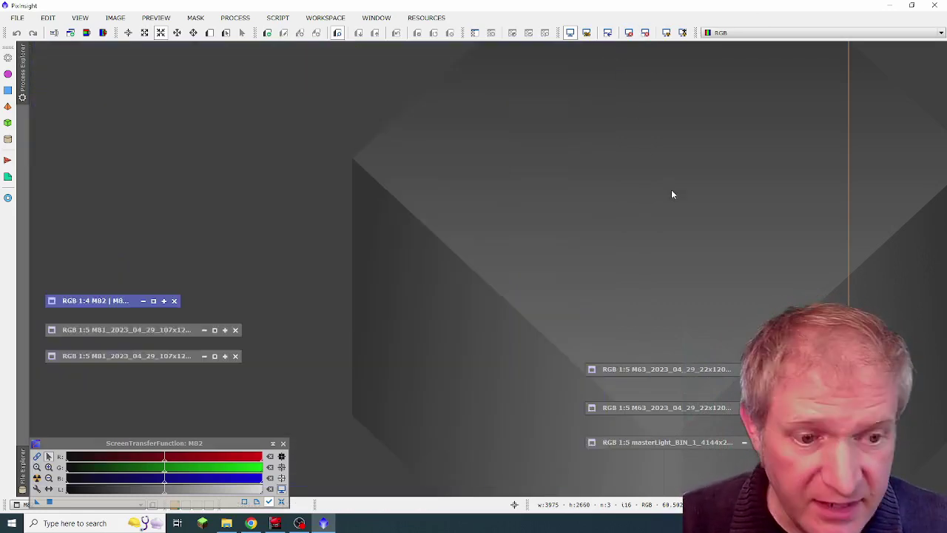
Arrange the stacked M63 and masterLight windows side by side, then restore the NoSt_lp_removed image.
double_click(643, 444)
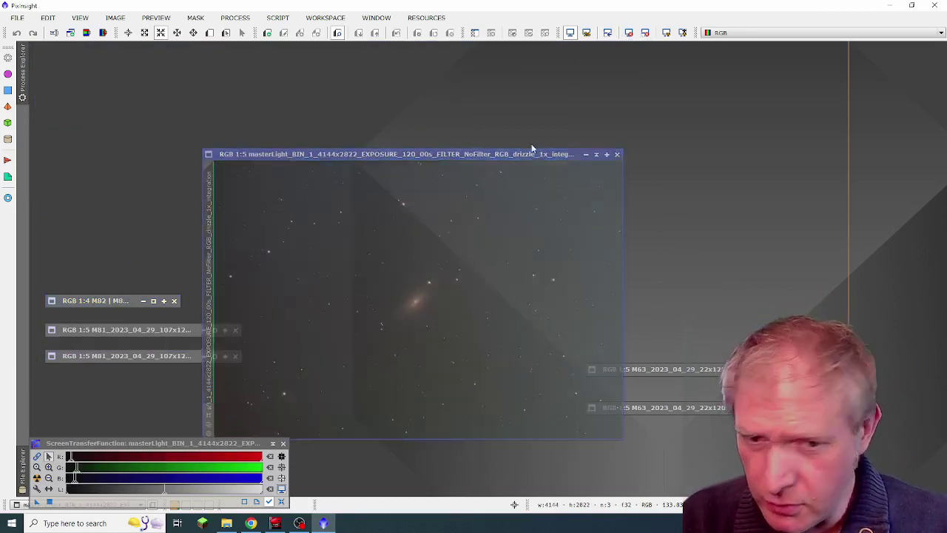
drag(531, 145, 555, 117)
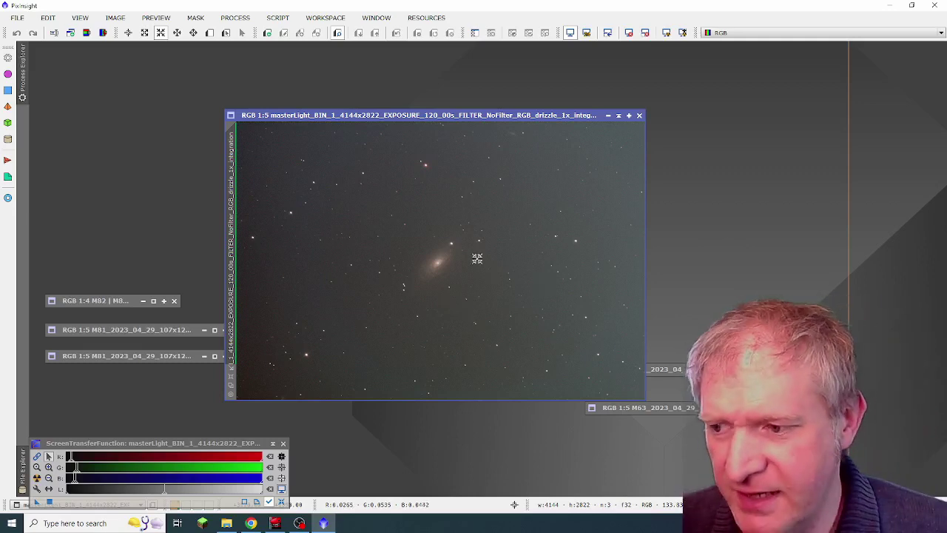
double_click(644, 407)
drag(531, 171, 635, 73)
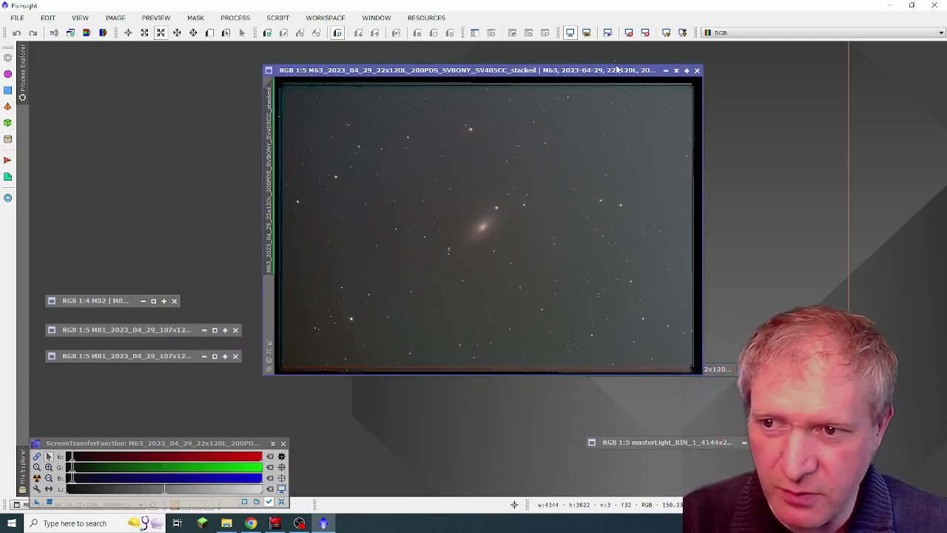
drag(617, 69, 394, 77)
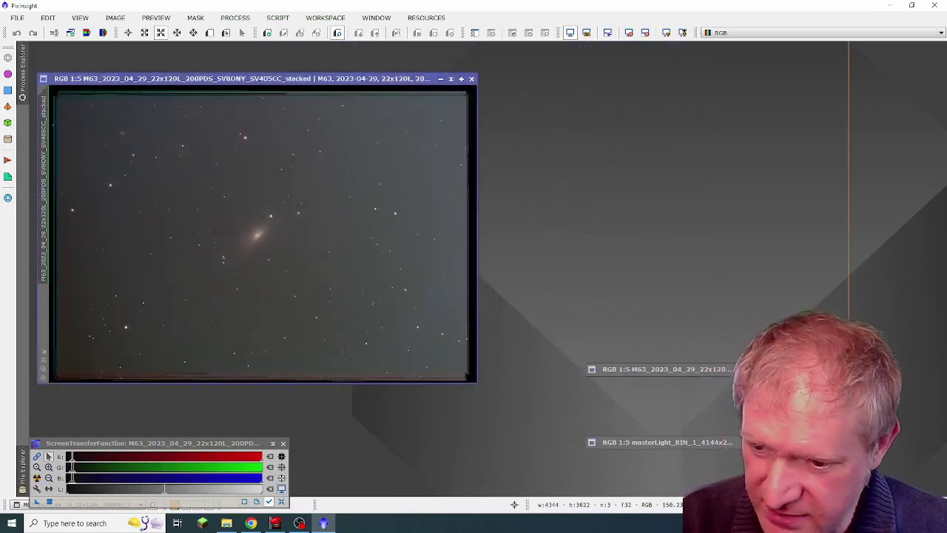
double_click(695, 442)
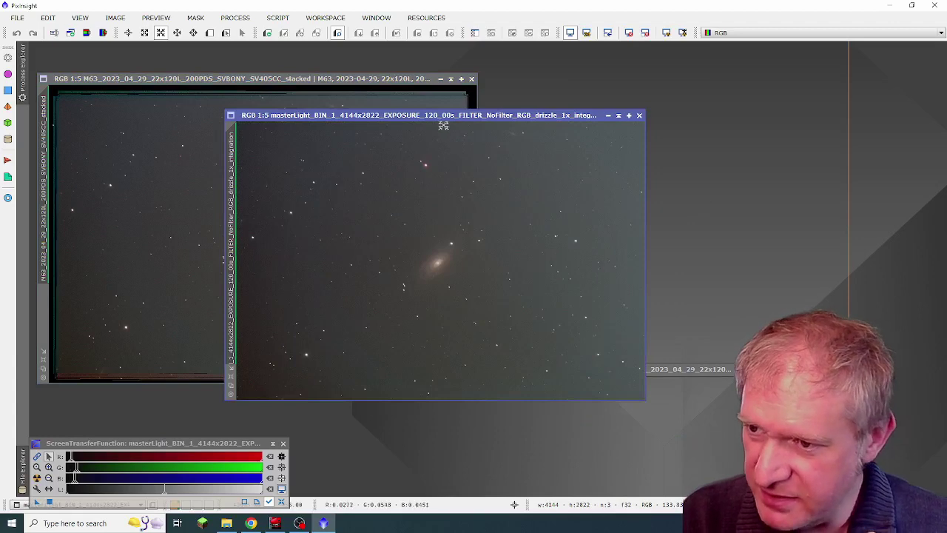
drag(443, 126, 682, 82)
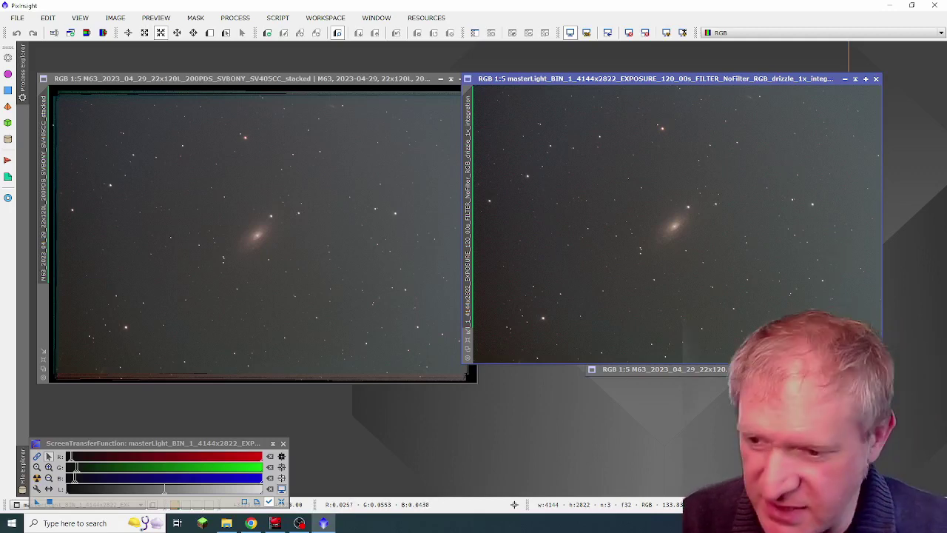
double_click(675, 369)
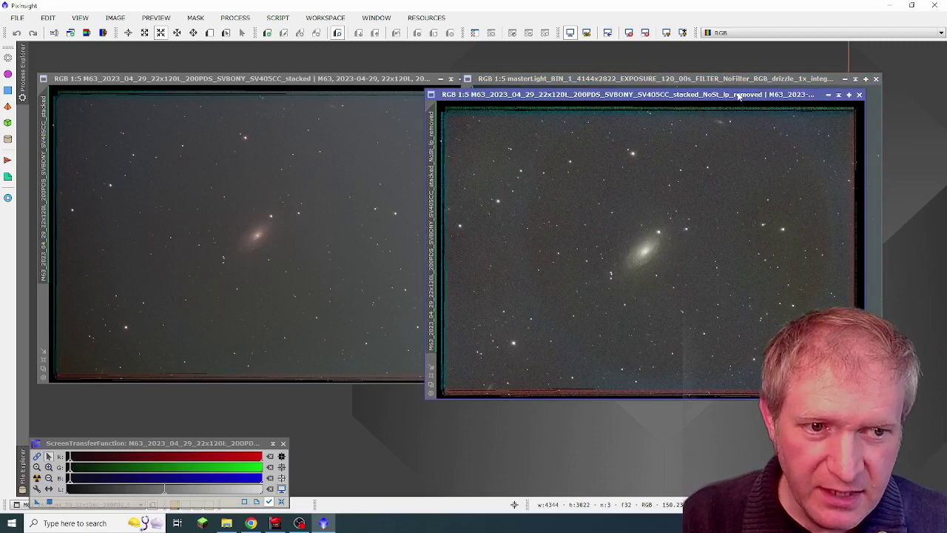
Move the NoSt_lp_removed window between the stacked M63 and masterLight windows.
drag(739, 96, 574, 80)
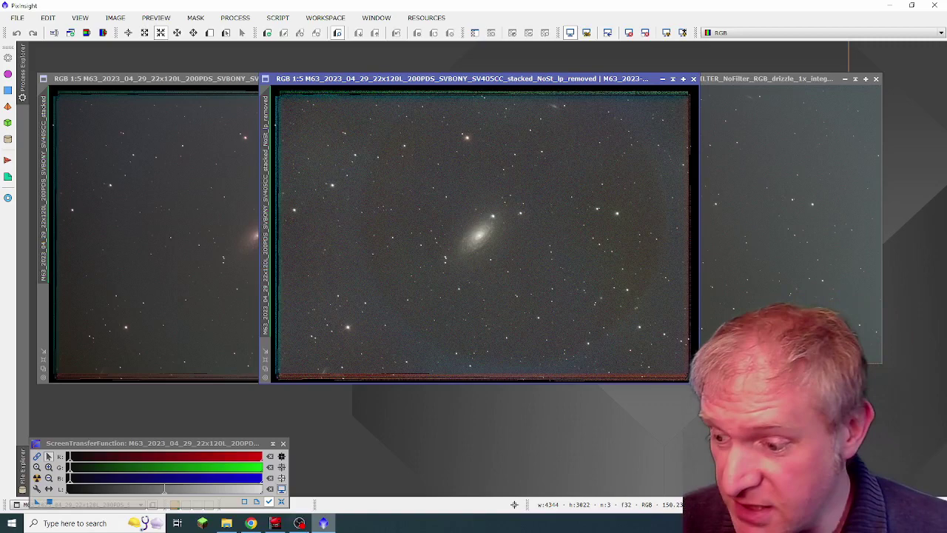
Read through the AstroBin Newtonian ring-pattern thread, then switch to the Stargazers Lounge MPCC reflections thread.
click(252, 523)
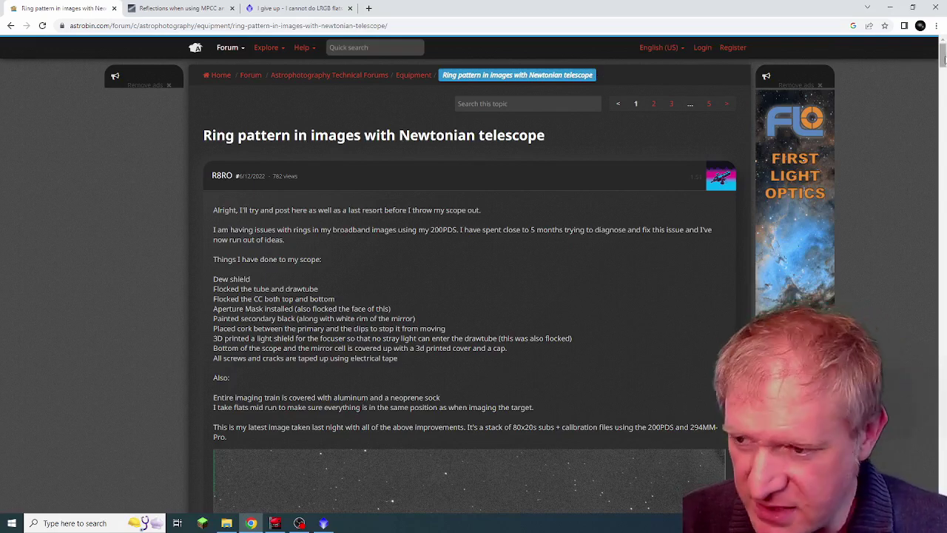
drag(944, 59, 943, 75)
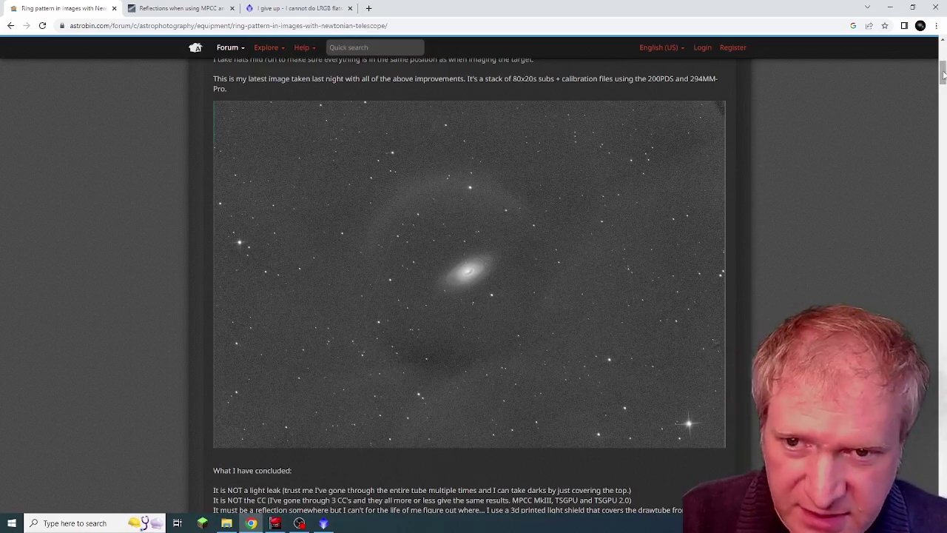
drag(944, 74, 907, 189)
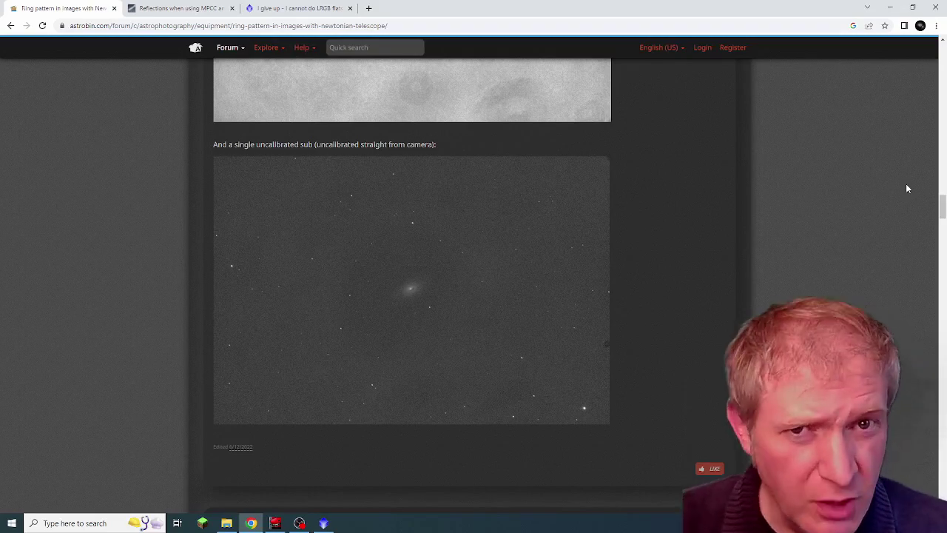
key(ctrl+Tab)
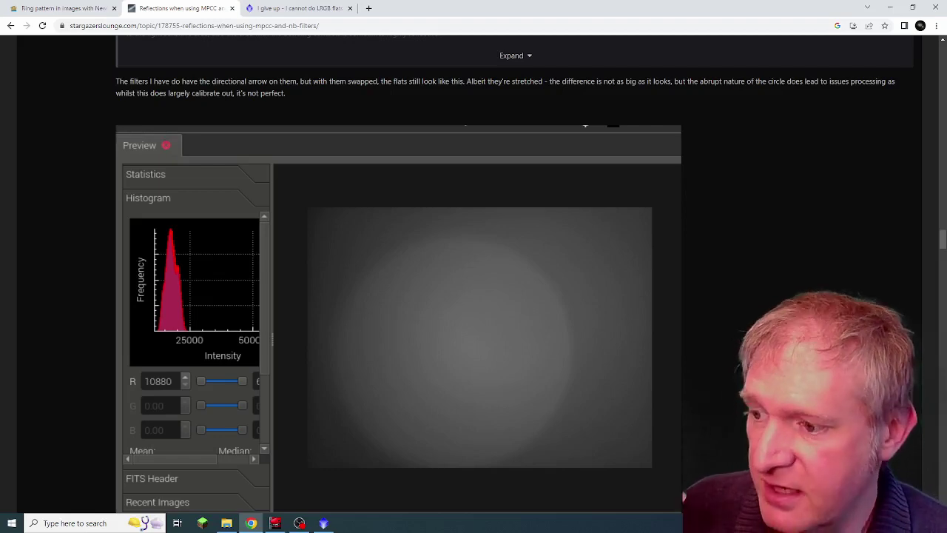
View the L_batchflats.jpg ring example in the LRGB flats thread, compare it against the PixInsight M63 images, then close it.
click(306, 11)
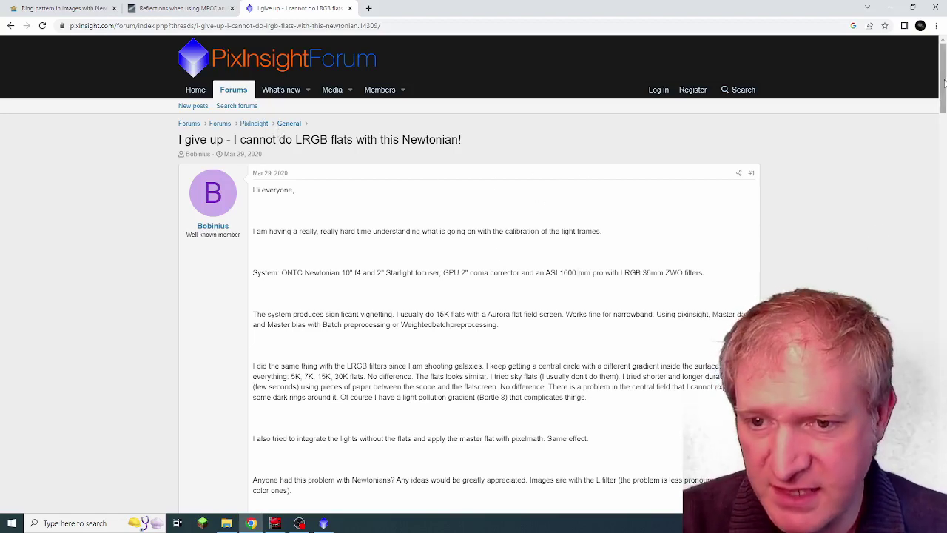
drag(944, 83, 944, 148)
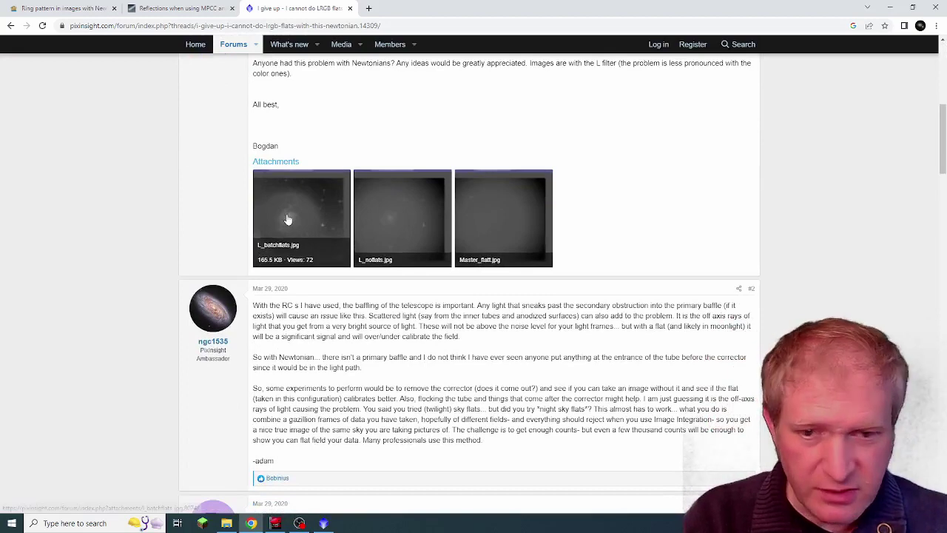
click(288, 219)
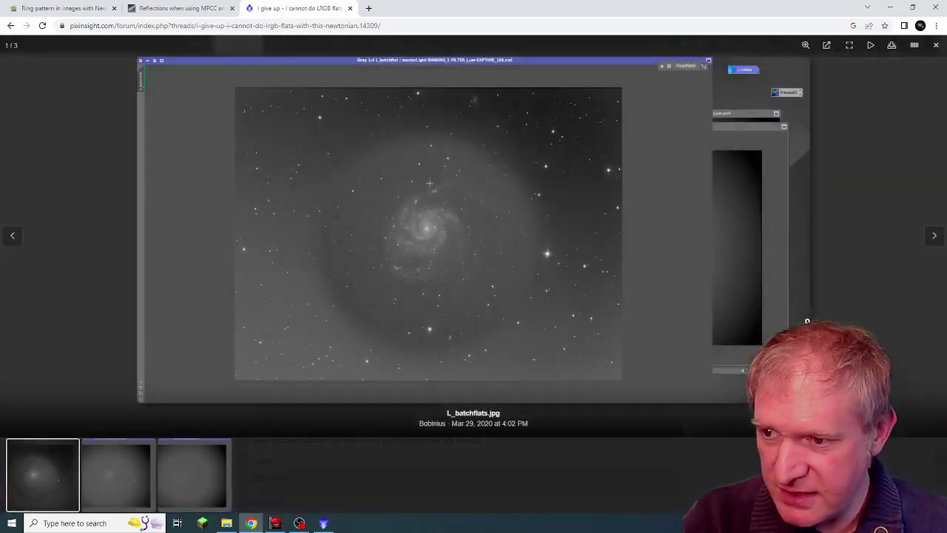
key(alt+Tab)
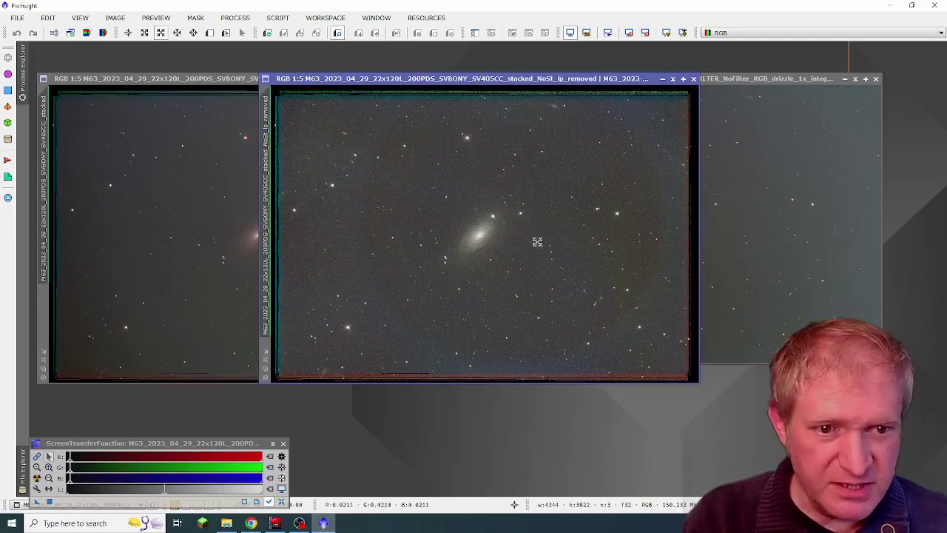
click(251, 523)
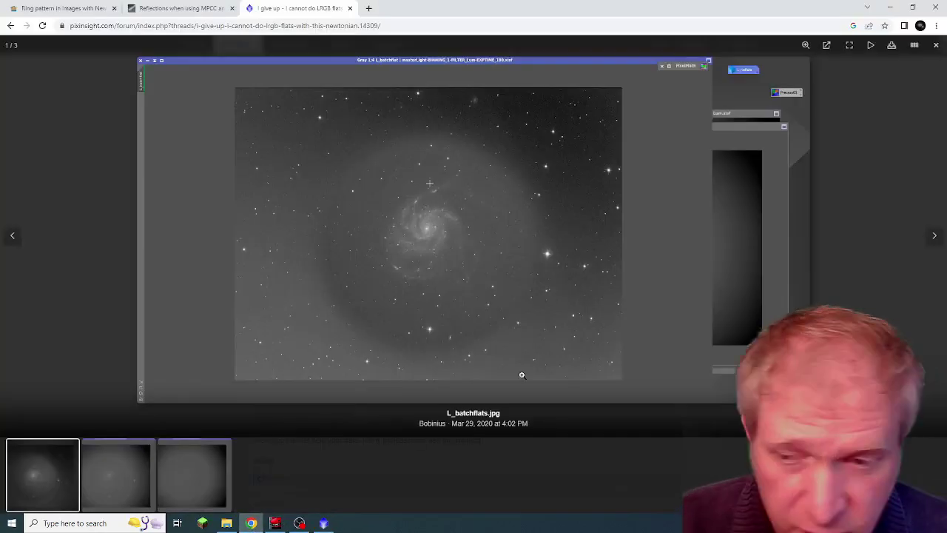
click(937, 46)
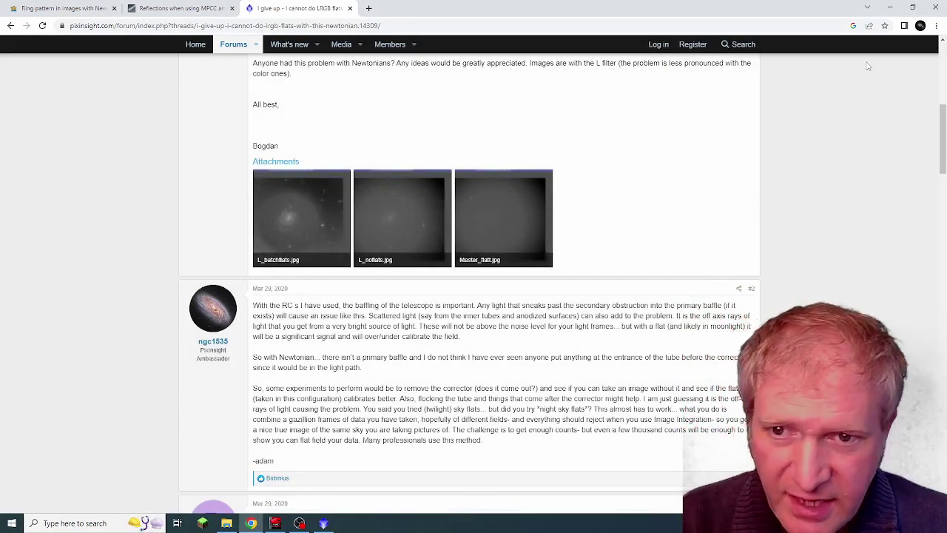
Scroll through the replies on Newtonian baffling and stray light, then return to PixInsight.
drag(943, 134, 943, 160)
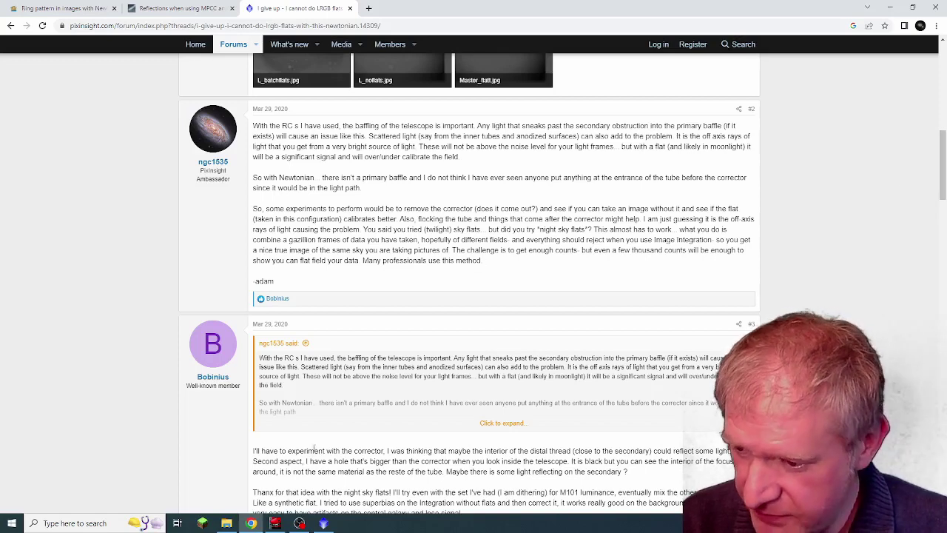
click(323, 523)
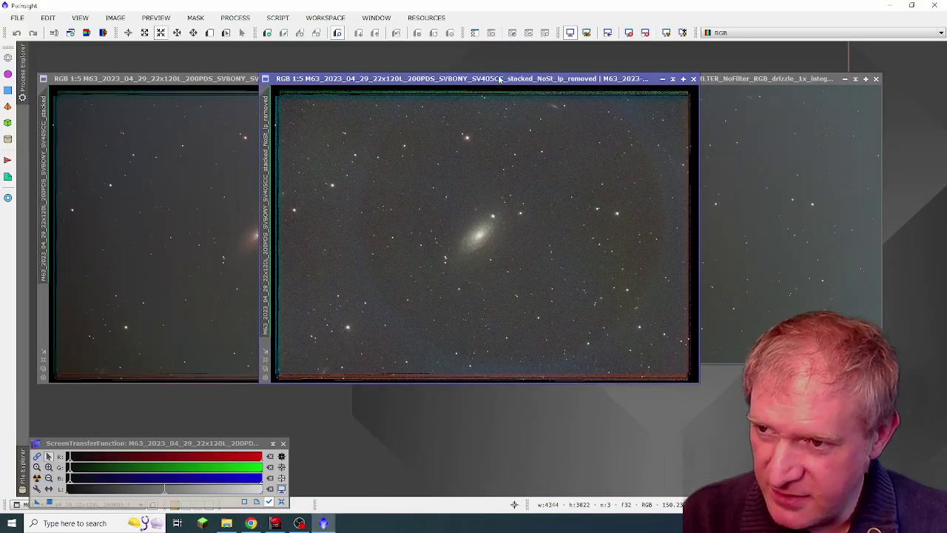
Shift NoSt_lp_removed right, raise the original M63 stack to the top, and restore the stacked M81 image.
drag(501, 79, 698, 59)
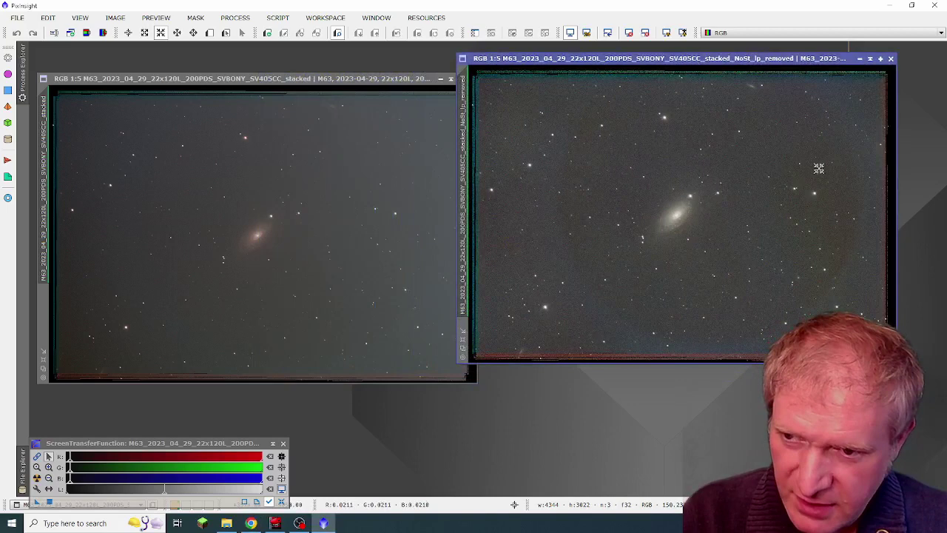
click(334, 78)
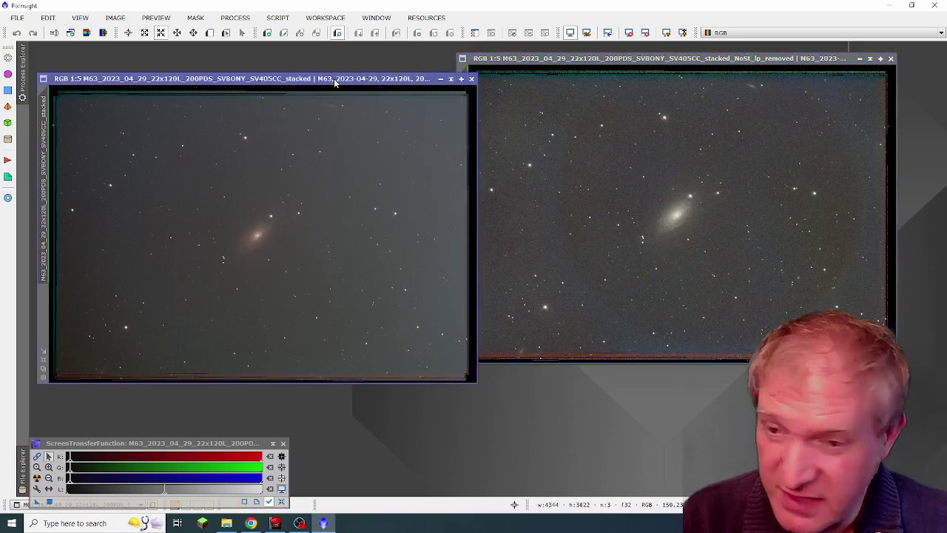
drag(333, 79, 337, 2)
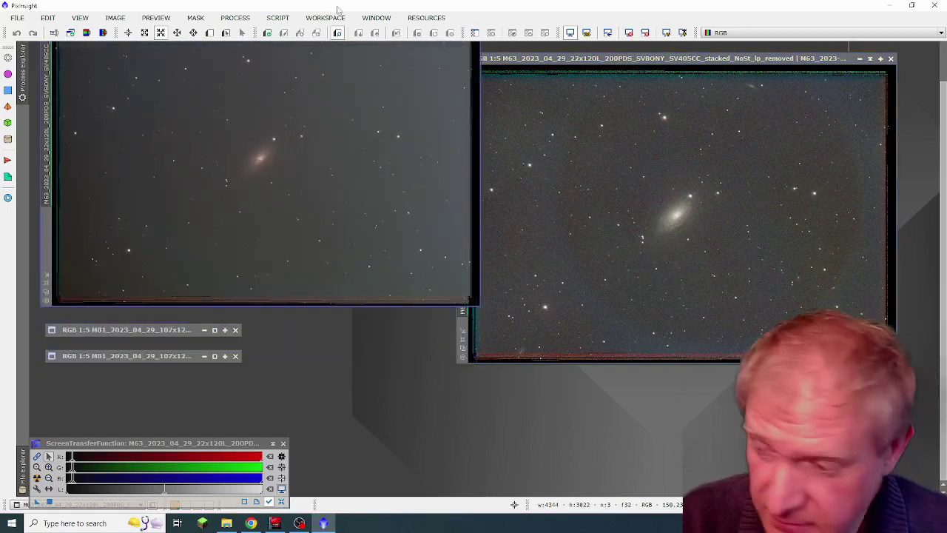
double_click(150, 356)
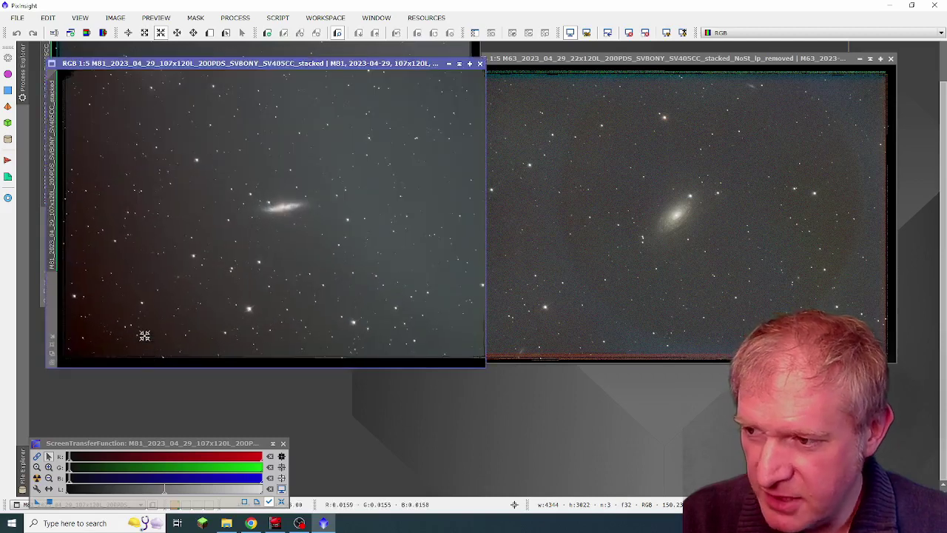